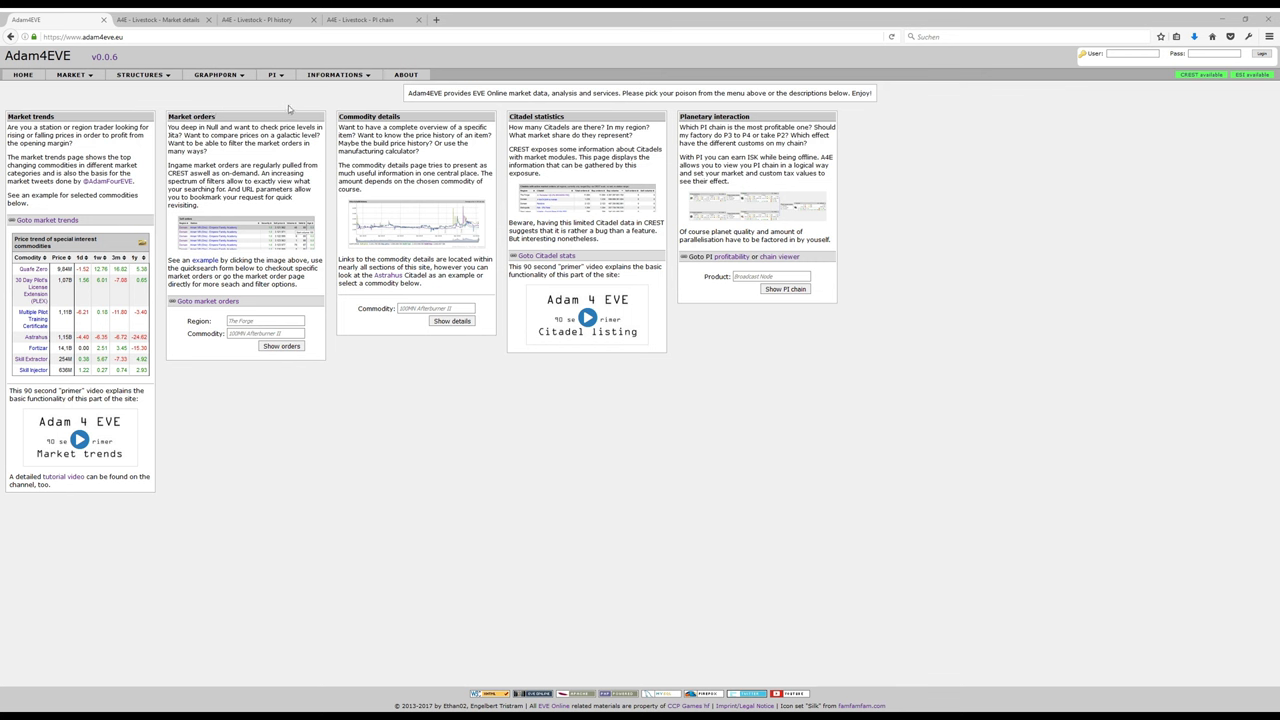
- Look up Mechanical Parts in the Planetary interaction product search and show its PI chain
mouse_move(277, 75)
click(770, 276)
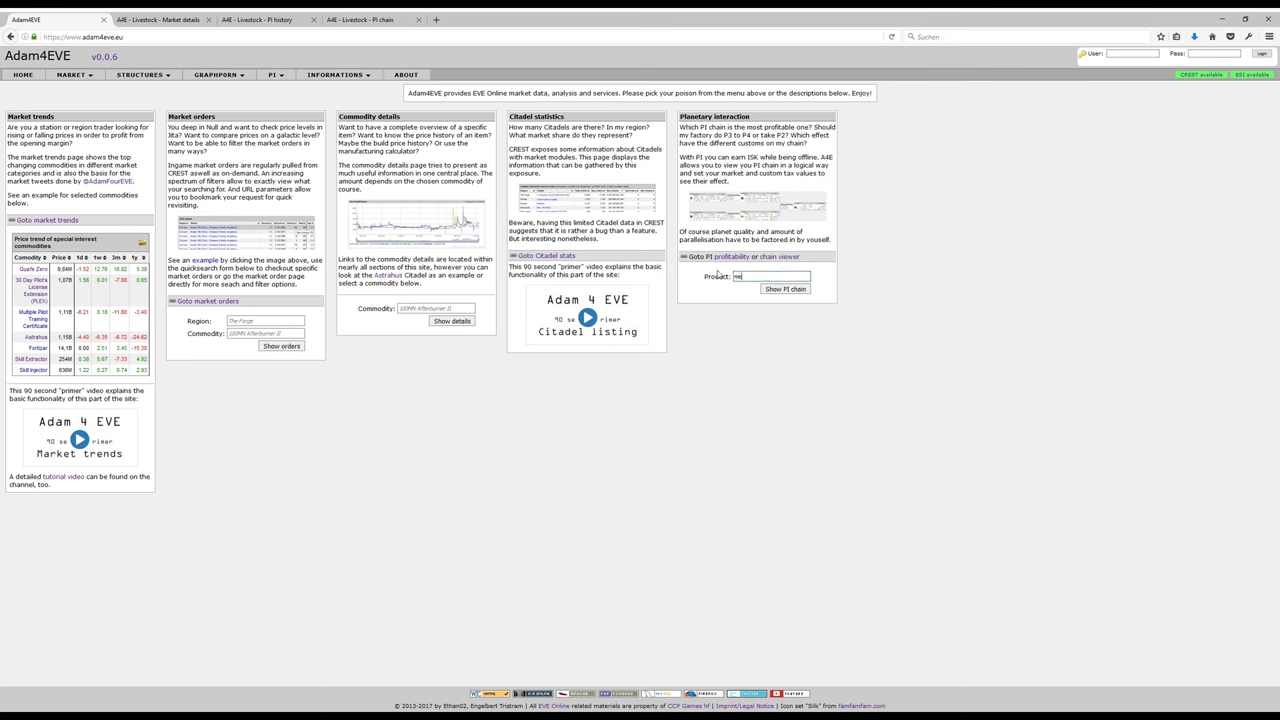
text(mecha)
click(752, 289)
click(790, 290)
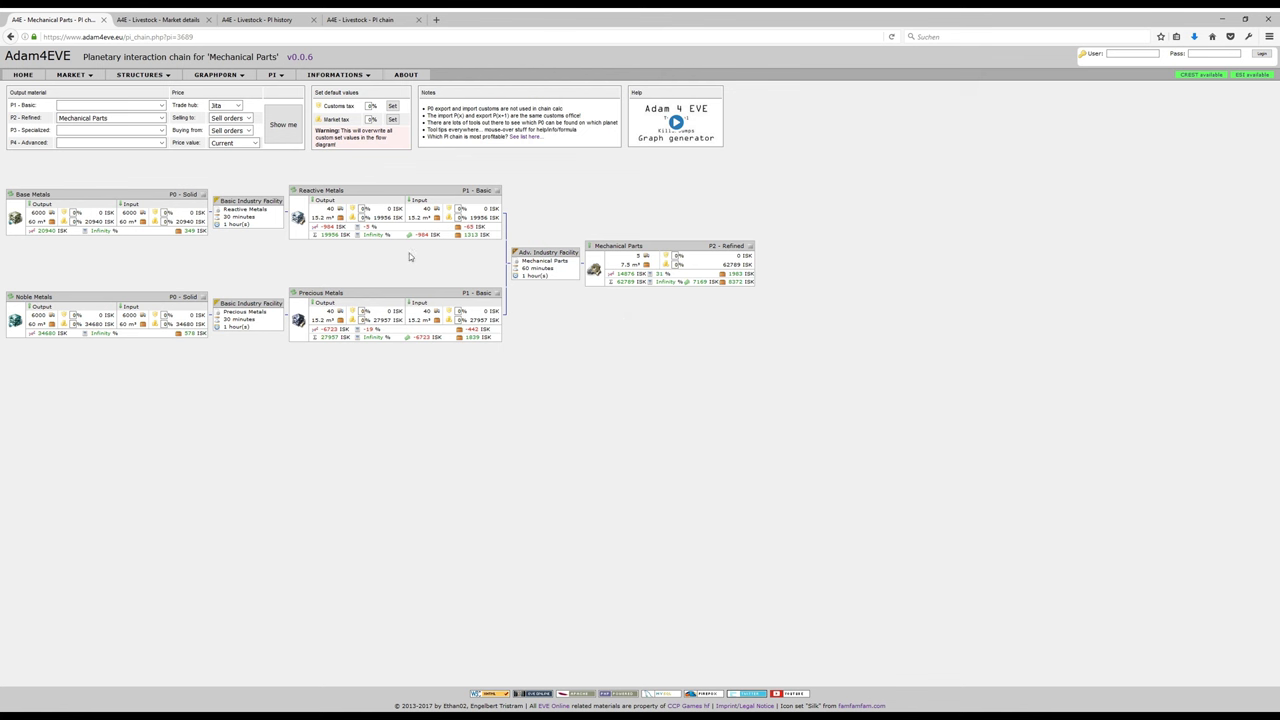
- Open the PI profitability ranking from the home page and filter it to output level P2 - Refined and type Factory
click(22, 74)
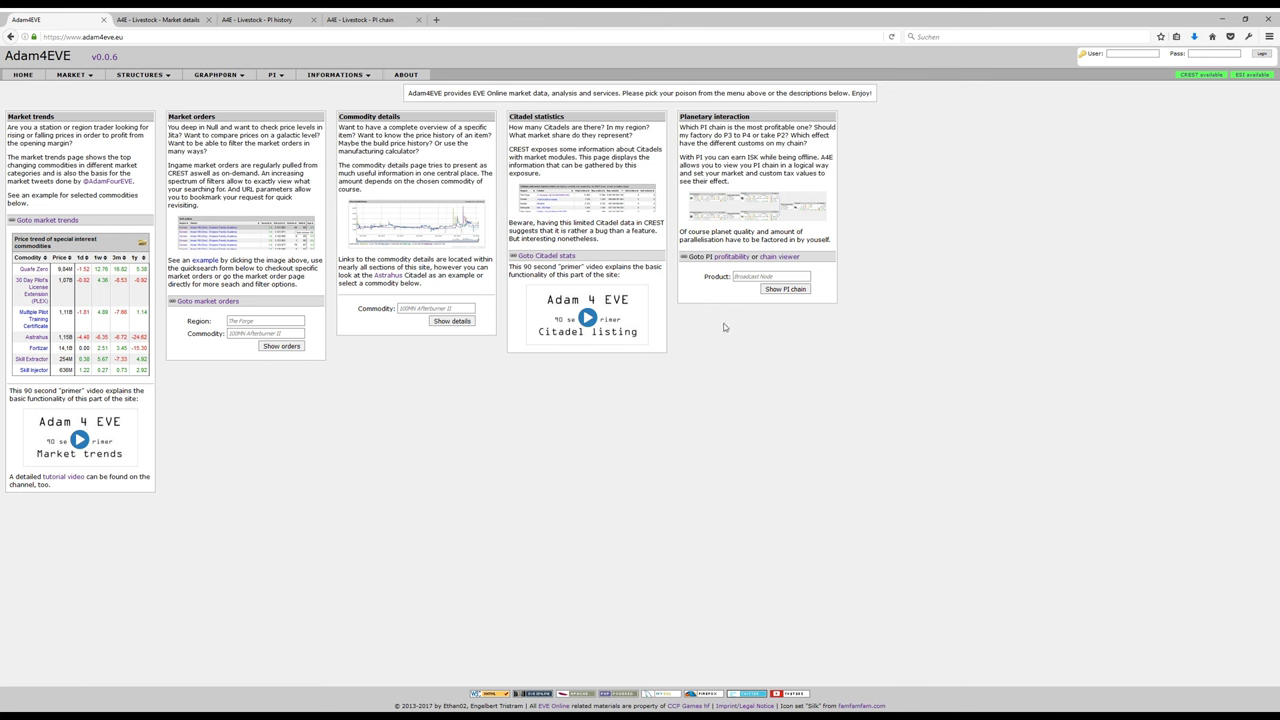
click(734, 258)
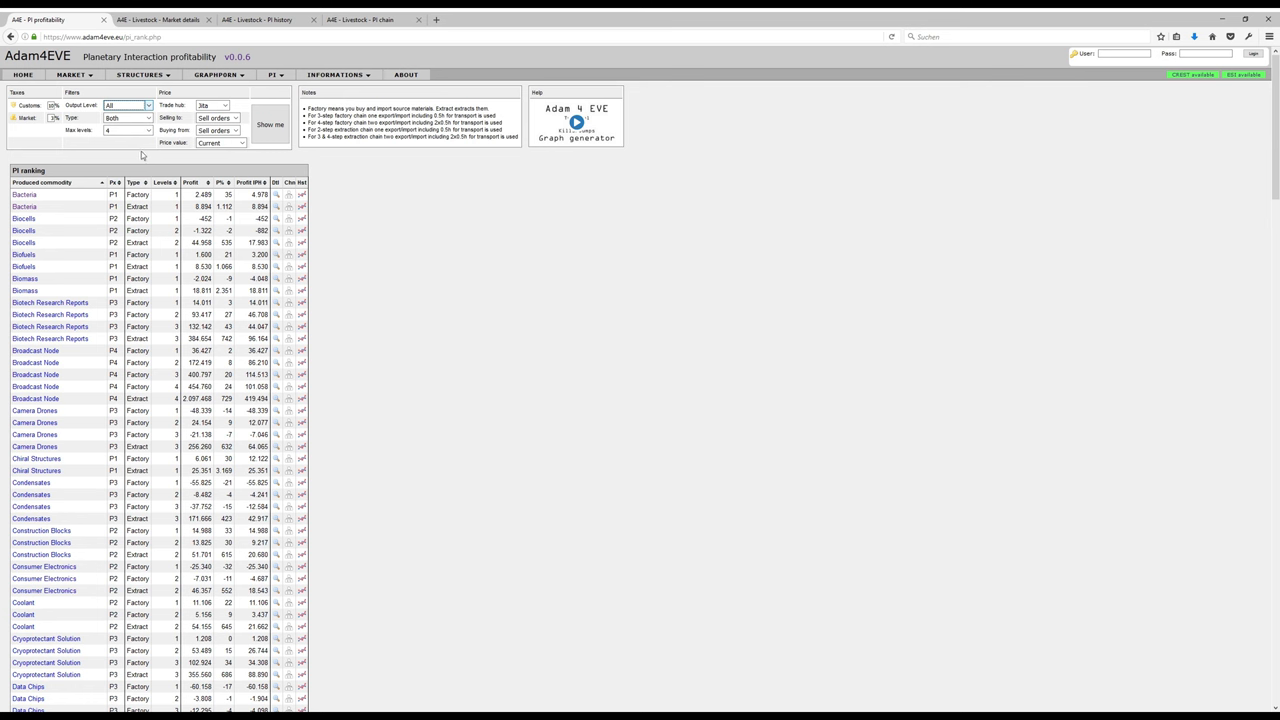
click(125, 118)
click(216, 162)
click(126, 104)
click(130, 142)
key(Tab)
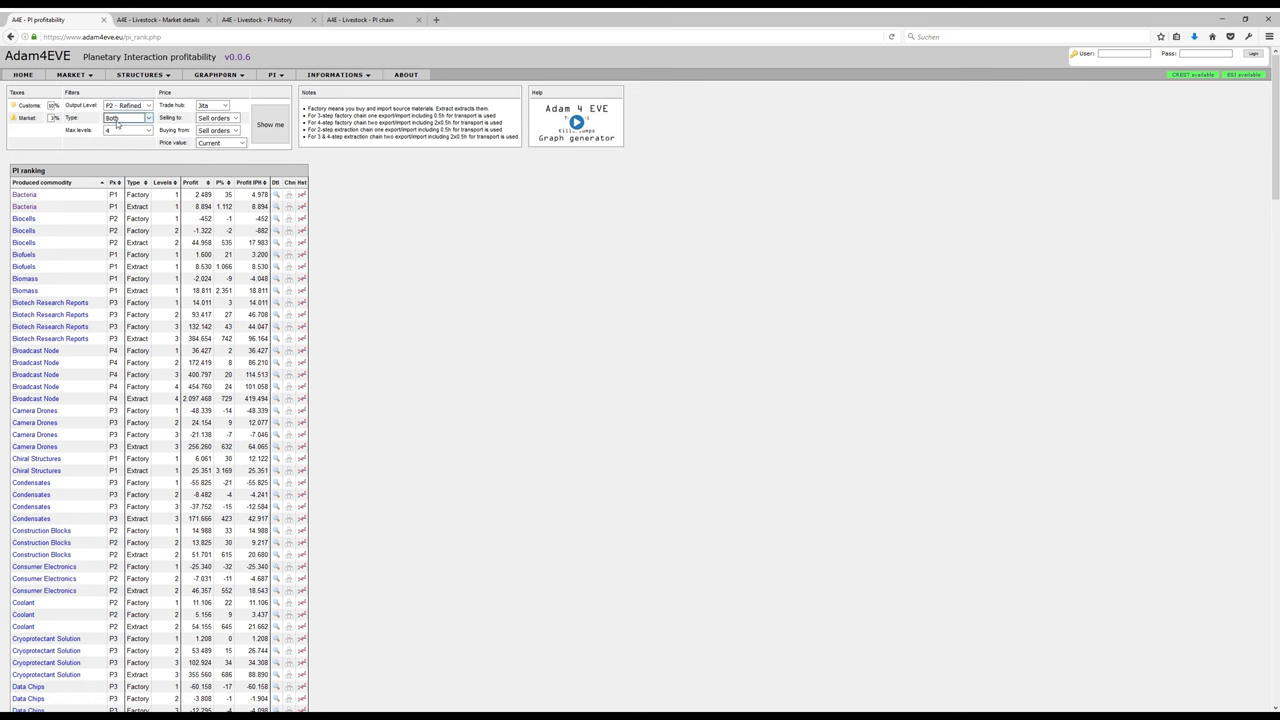
key(Down)
click(270, 124)
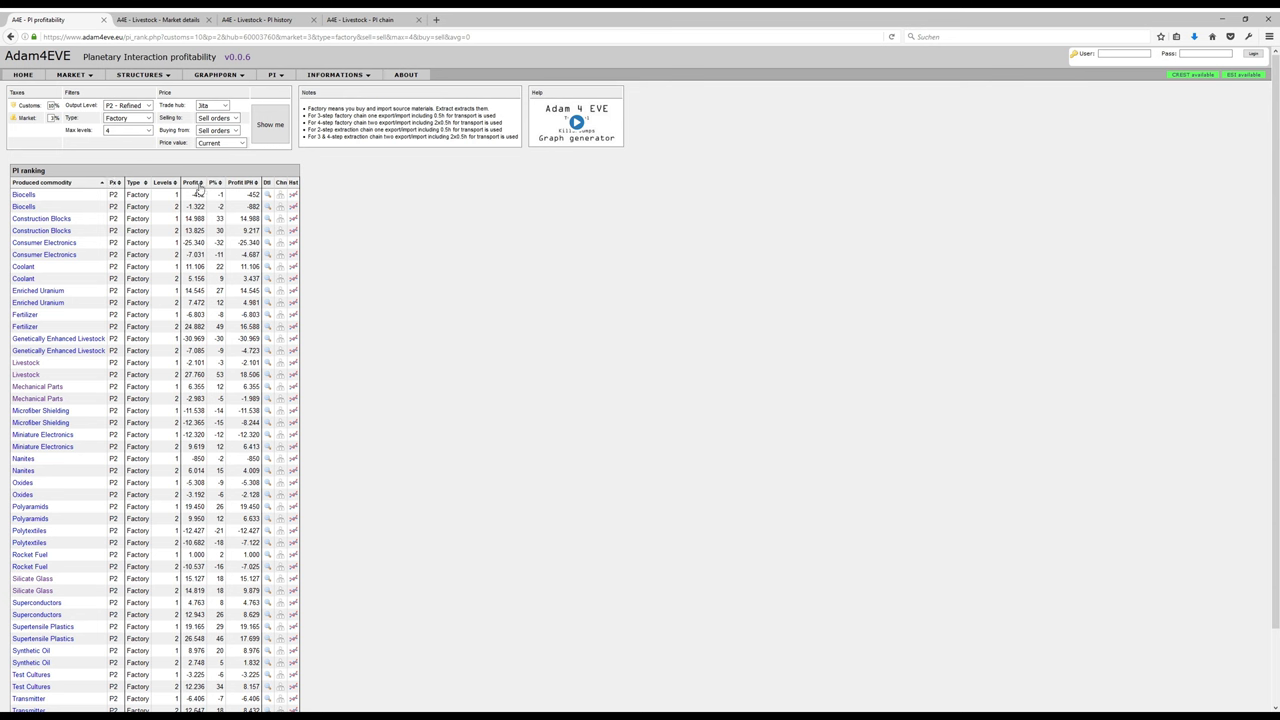
- Sort the PI ranking by profit with the highest first, and read the notes on factory and extraction chains
click(195, 183)
click(195, 183)
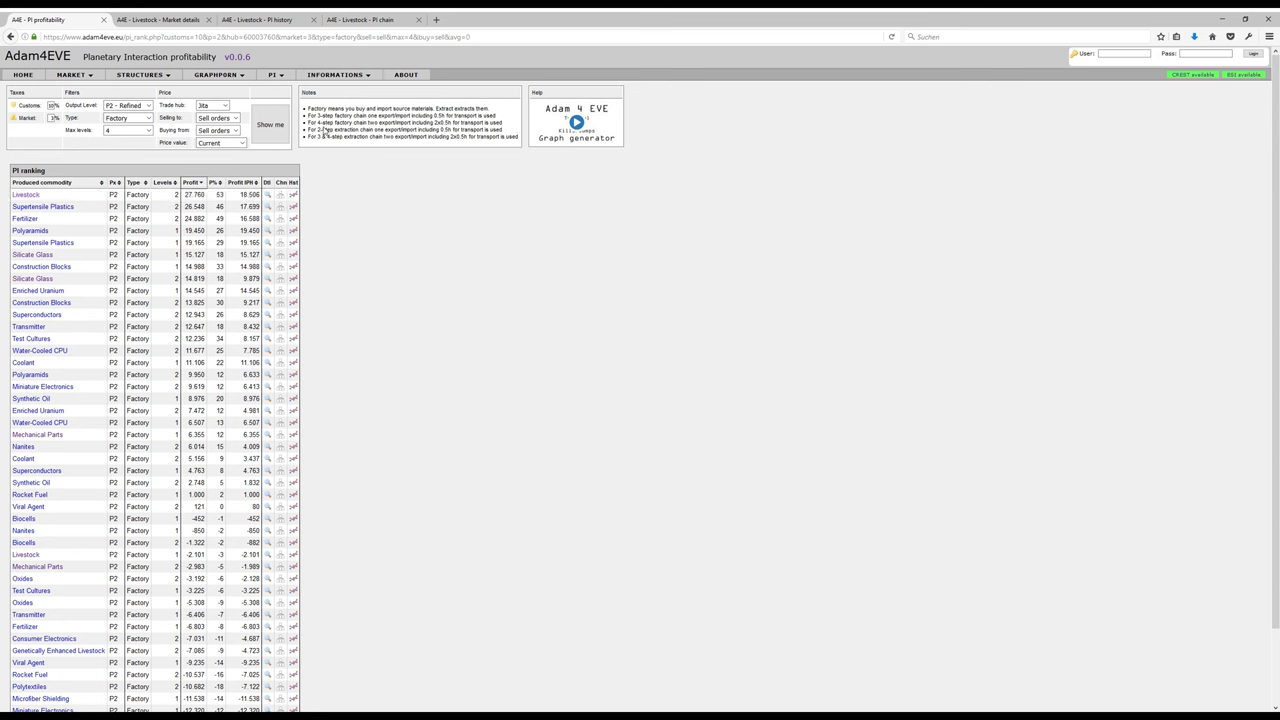
drag(309, 108, 498, 137)
click(498, 137)
drag(446, 115, 429, 116)
click(367, 199)
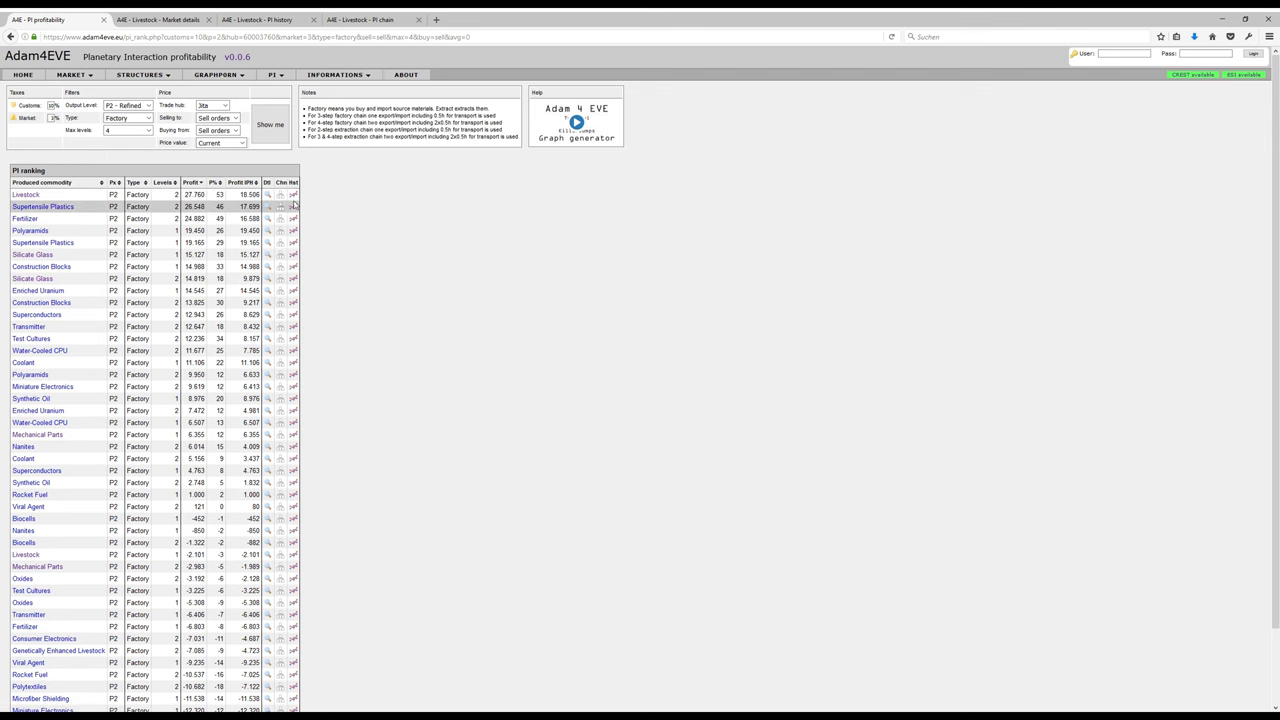
- Check the market details for Livestock and reduce its PI profit history graph to the Profit curve only
click(181, 18)
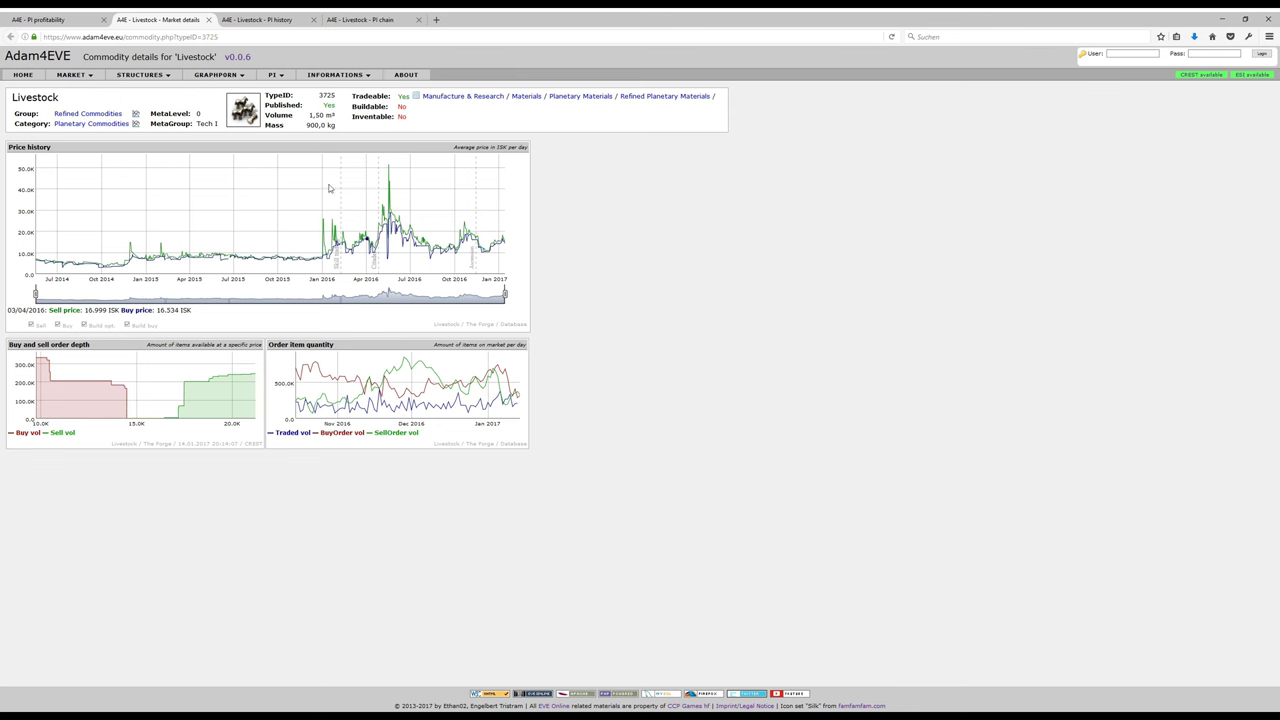
click(58, 20)
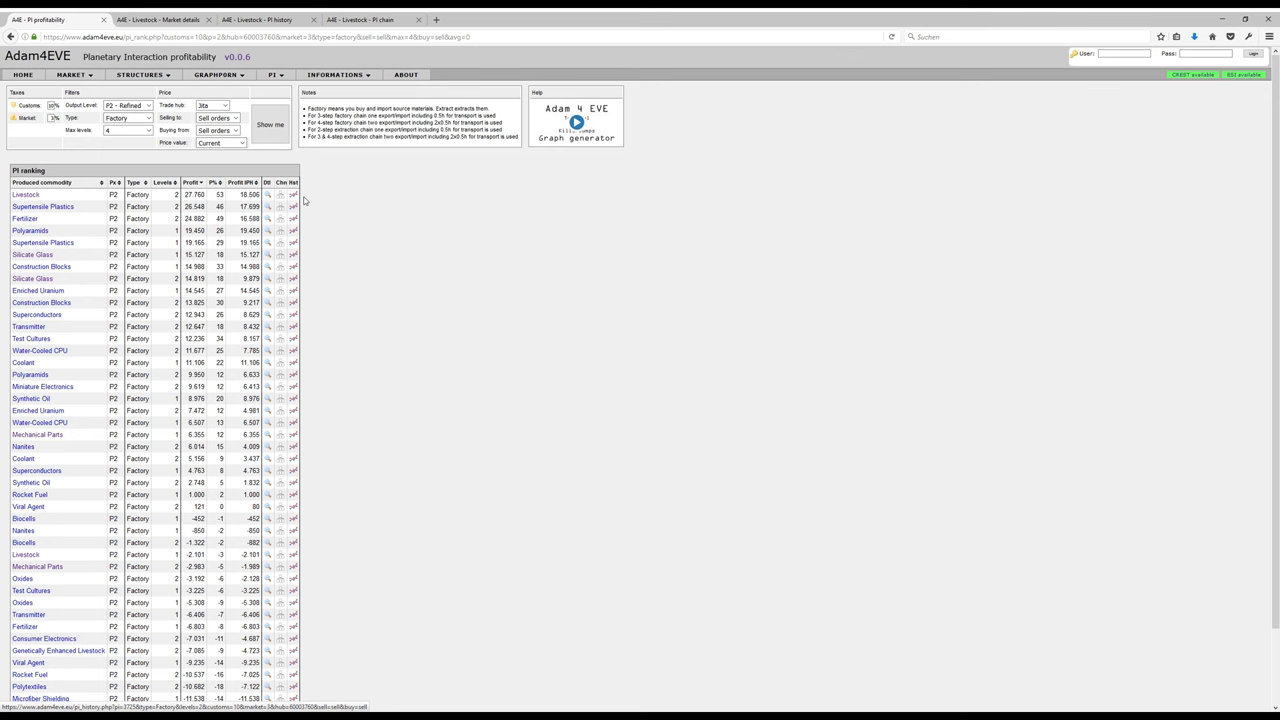
key(ctrl+3)
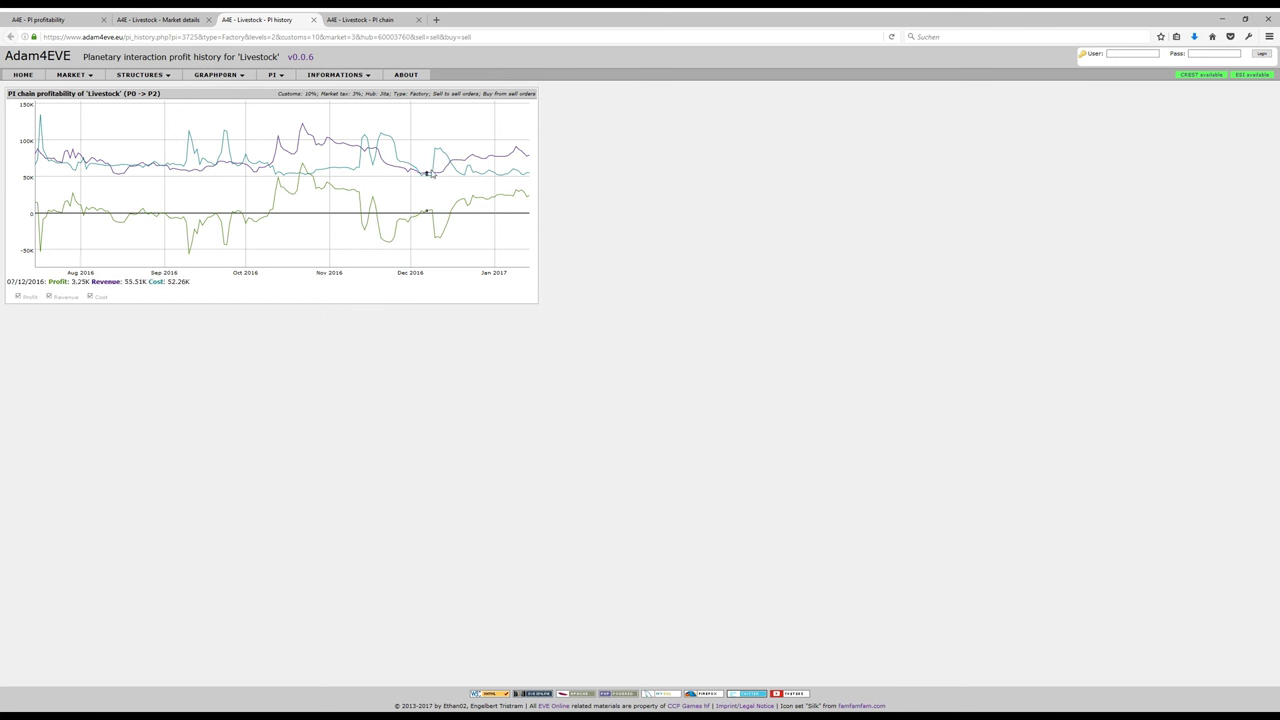
click(49, 297)
click(90, 297)
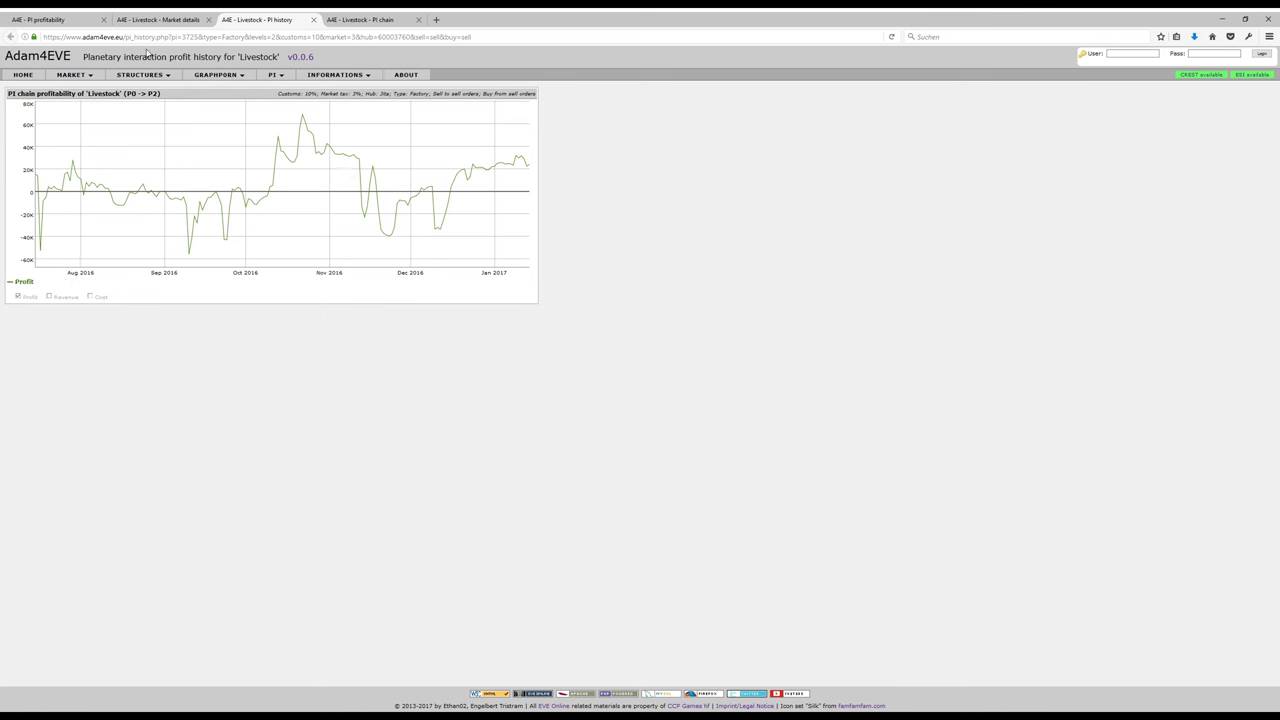
click(44, 19)
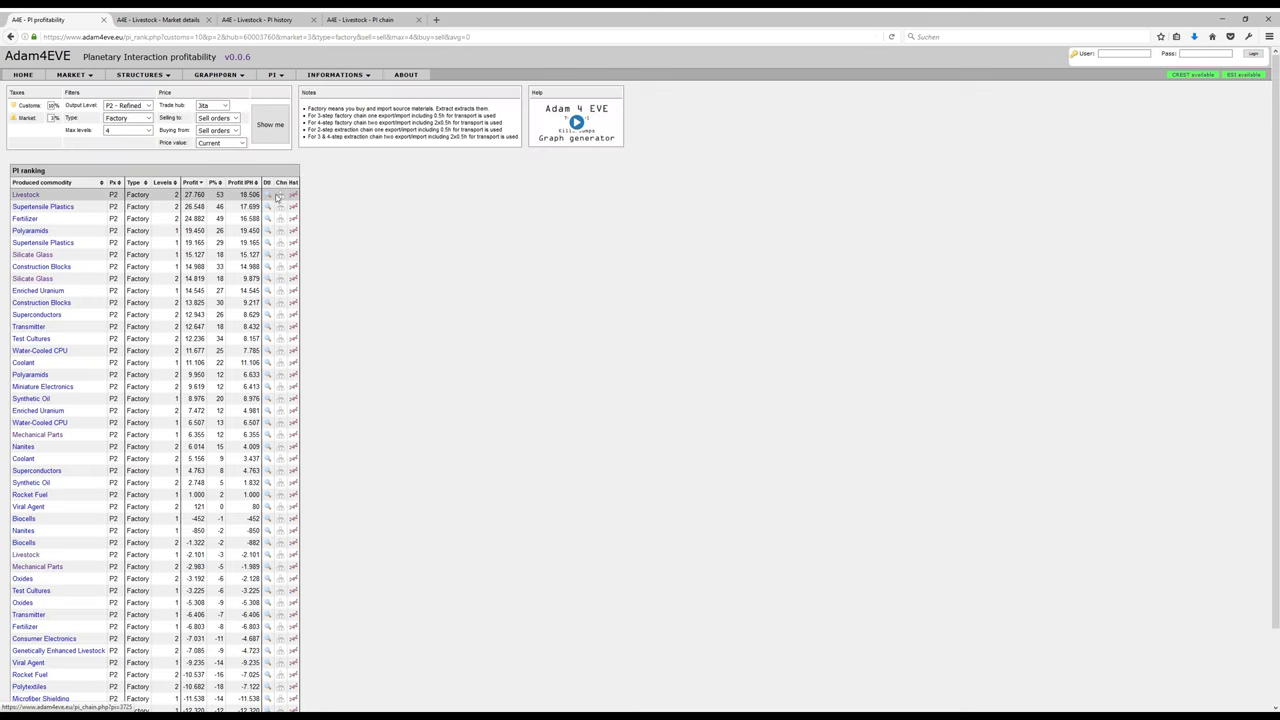
- Examine the Livestock PI chain's price value options and its materials at the P0, P1 and P2 levels
click(345, 19)
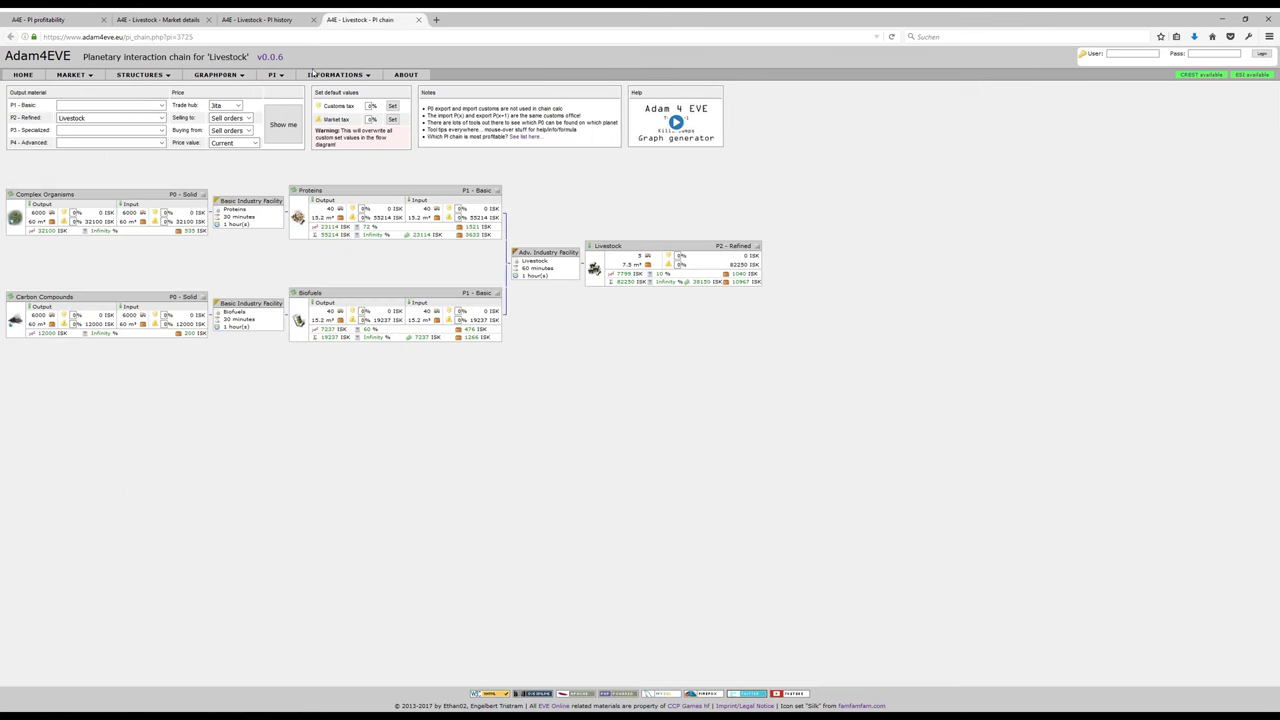
click(230, 143)
click(215, 143)
drag(166, 197, 201, 197)
drag(625, 246, 590, 247)
click(610, 246)
drag(324, 191, 299, 191)
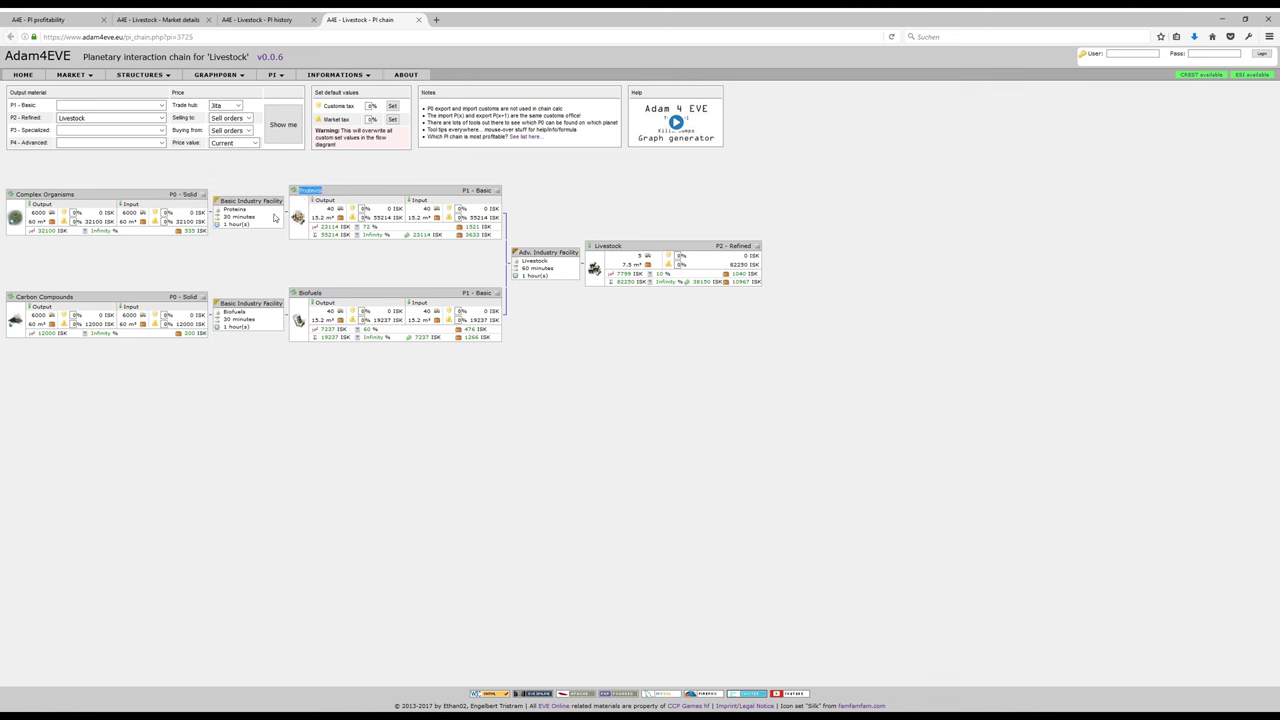
click(76, 200)
drag(324, 293, 298, 293)
drag(30, 297, 52, 297)
click(240, 288)
- Examine the output and input sections of the Complex Organisms and Proteins blocks
double_click(128, 213)
click(127, 256)
drag(168, 194, 194, 190)
click(58, 207)
double_click(327, 201)
- Set the default customs tax to 10% and market tax to 3%, and apply both to the Livestock chain
click(366, 207)
double_click(363, 311)
double_click(370, 105)
text(10)
double_click(369, 119)
click(392, 105)
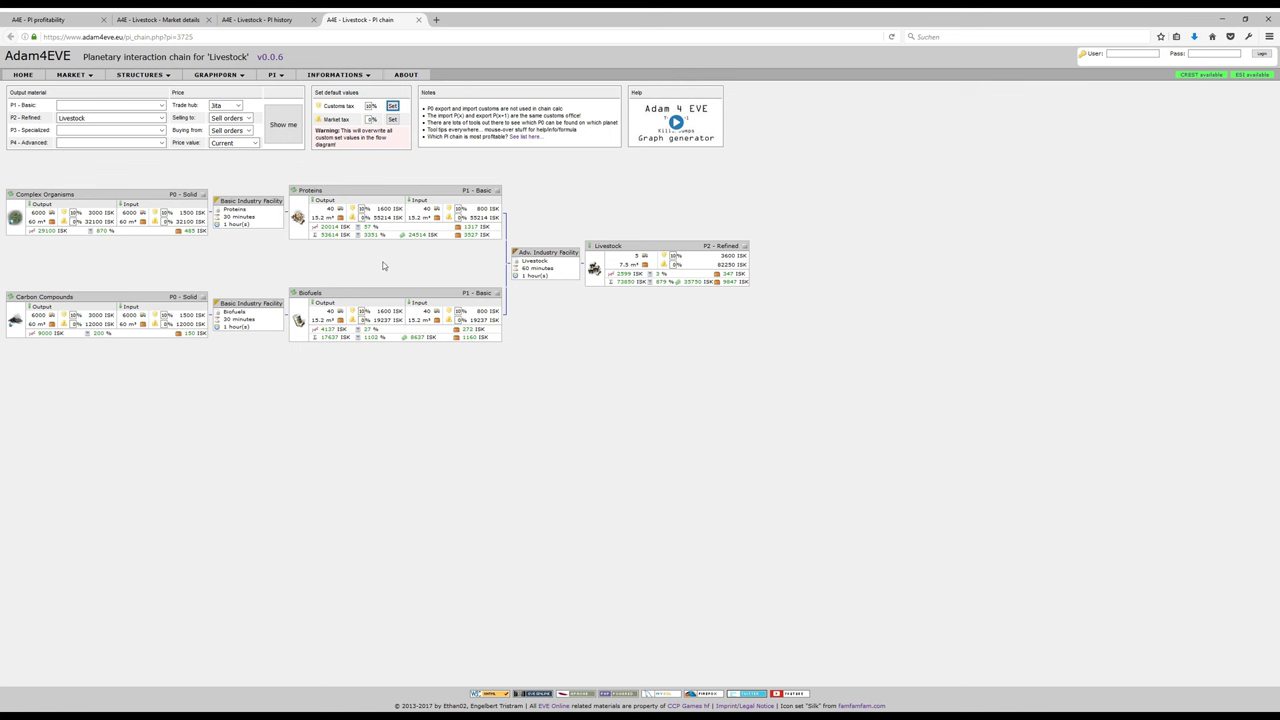
click(391, 120)
- Examine the profit rows of the Proteins block and the output and input figures of Complex Organisms
drag(492, 231, 317, 233)
drag(493, 240, 317, 240)
drag(168, 194, 196, 194)
click(50, 241)
double_click(332, 235)
double_click(425, 235)
click(425, 235)
mouse_move(125, 213)
mouse_down()
mouse_move(148, 214)
mouse_move(127, 214)
mouse_up()
double_click(134, 214)
click(128, 213)
double_click(464, 236)
click(436, 235)
- Examine the profit and customs tax figures of the P2 Livestock block
drag(703, 246, 740, 249)
click(678, 302)
double_click(627, 273)
click(628, 276)
double_click(479, 208)
double_click(725, 256)
click(653, 228)
- Set the customs tax of the Livestock block to 5%
double_click(674, 256)
text(5)
click(682, 213)
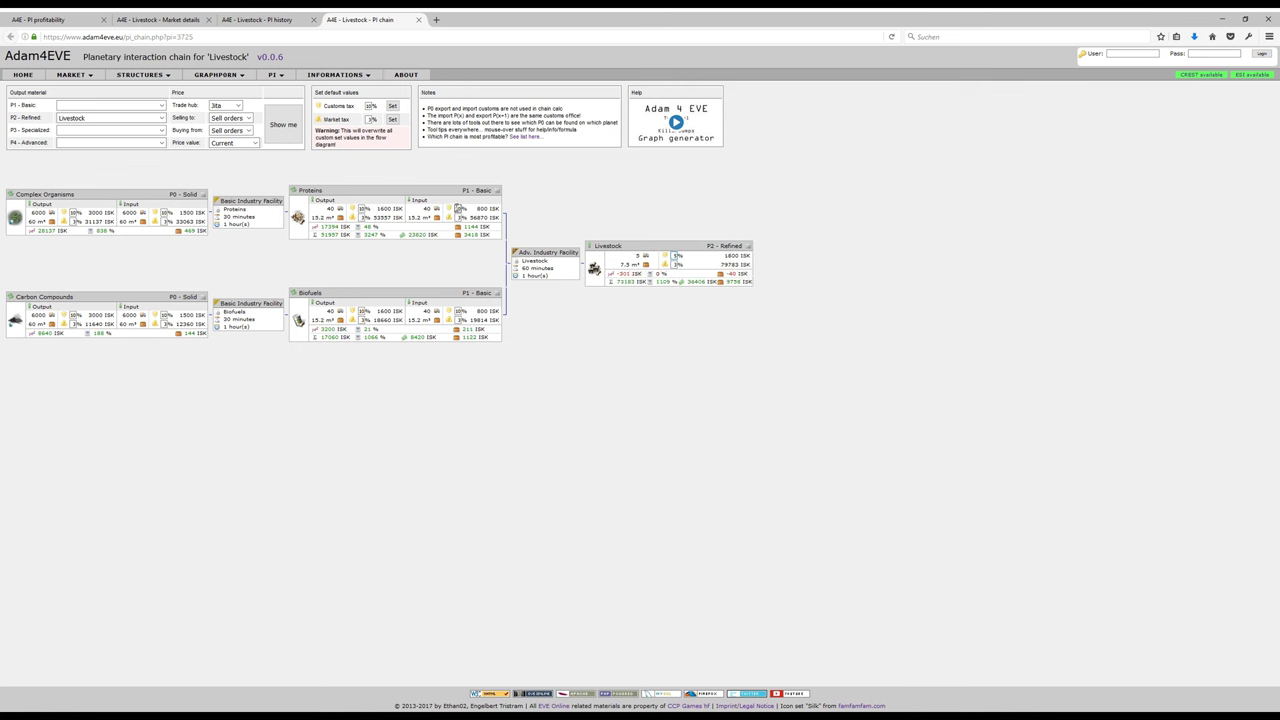
- Set the Proteins and Biofuels inputs to 5% customs tax and 0% market tax, and Livestock's market tax to 0%
click(526, 203)
double_click(458, 312)
text(5)
click(677, 264)
click(700, 350)
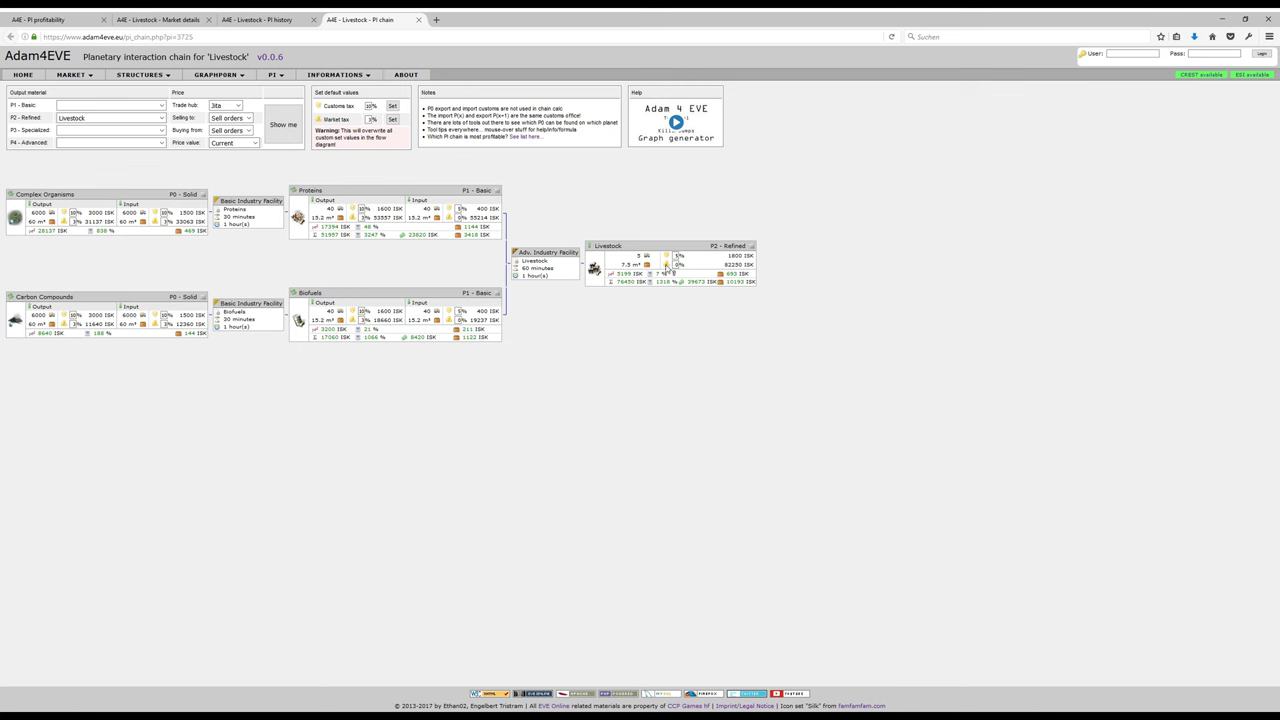
- Set Livestock's customs tax to 10% and market tax to 3%, and check its profit rows
click(677, 256)
text(10)
key(Tab)
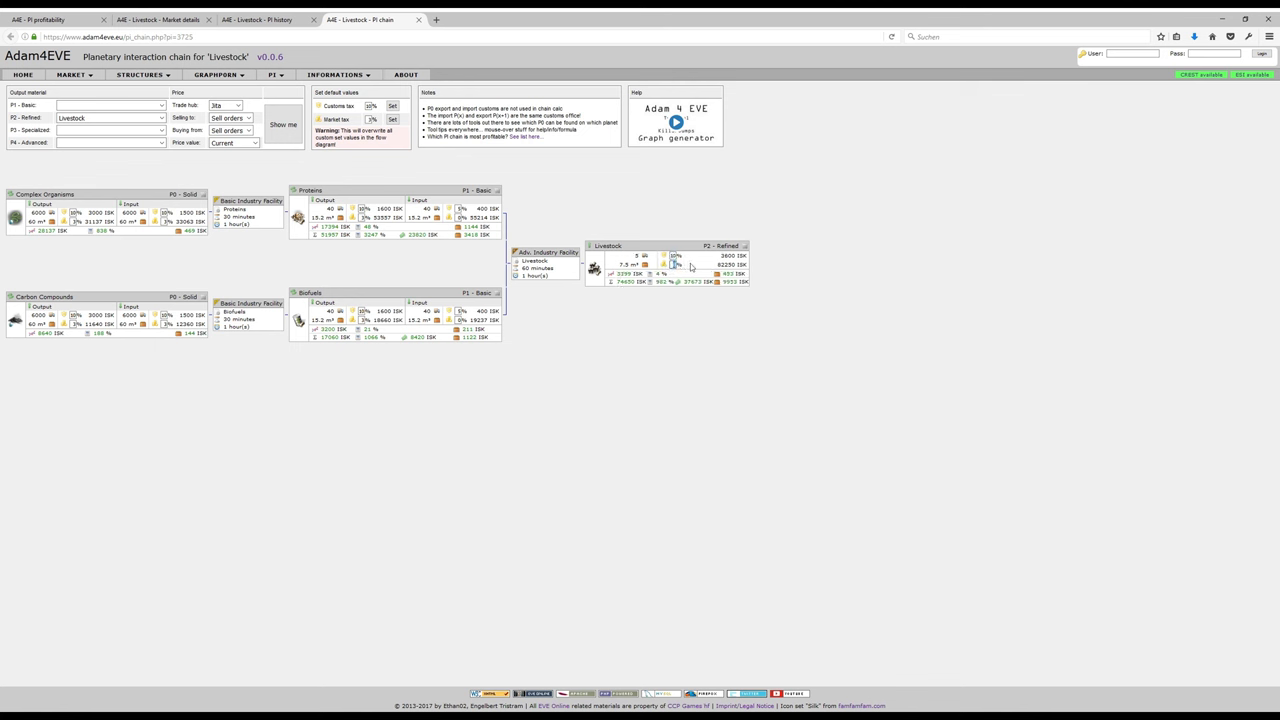
text(3)
double_click(688, 282)
click(726, 314)
drag(618, 281, 623, 281)
click(314, 282)
- Show the PI chain for the P4 advanced product Nano-Factory
click(105, 142)
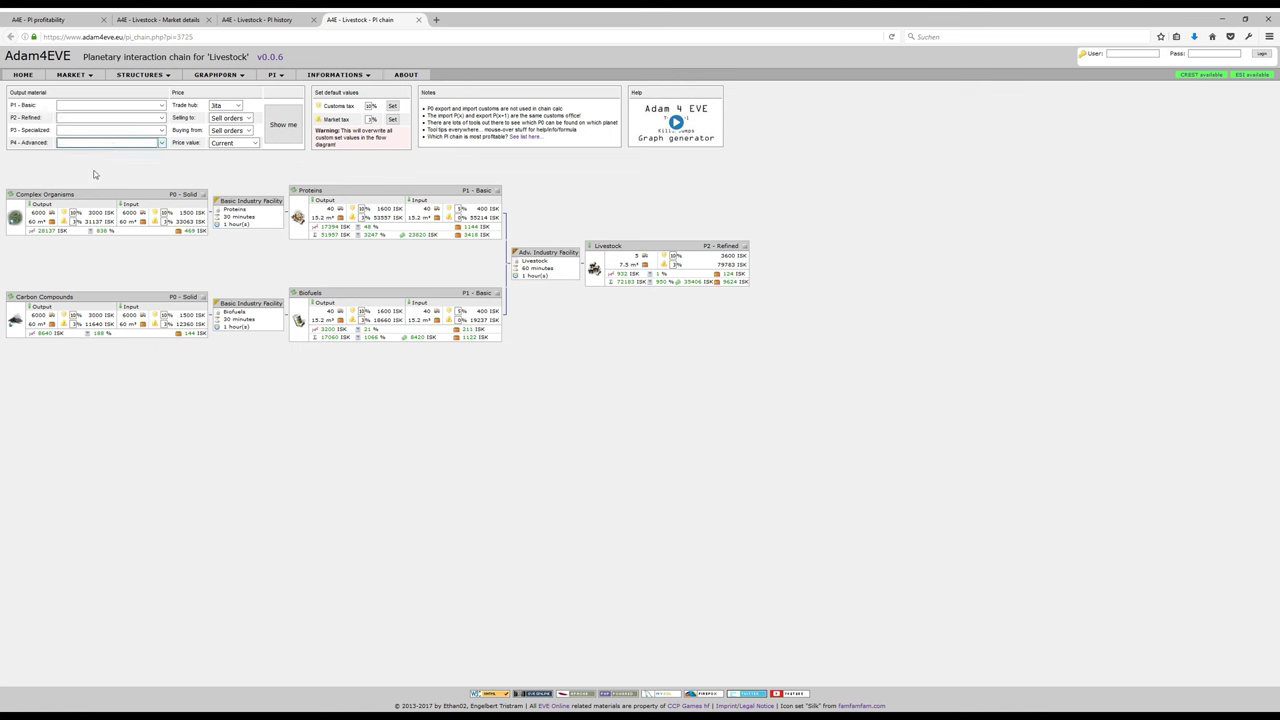
key(n)
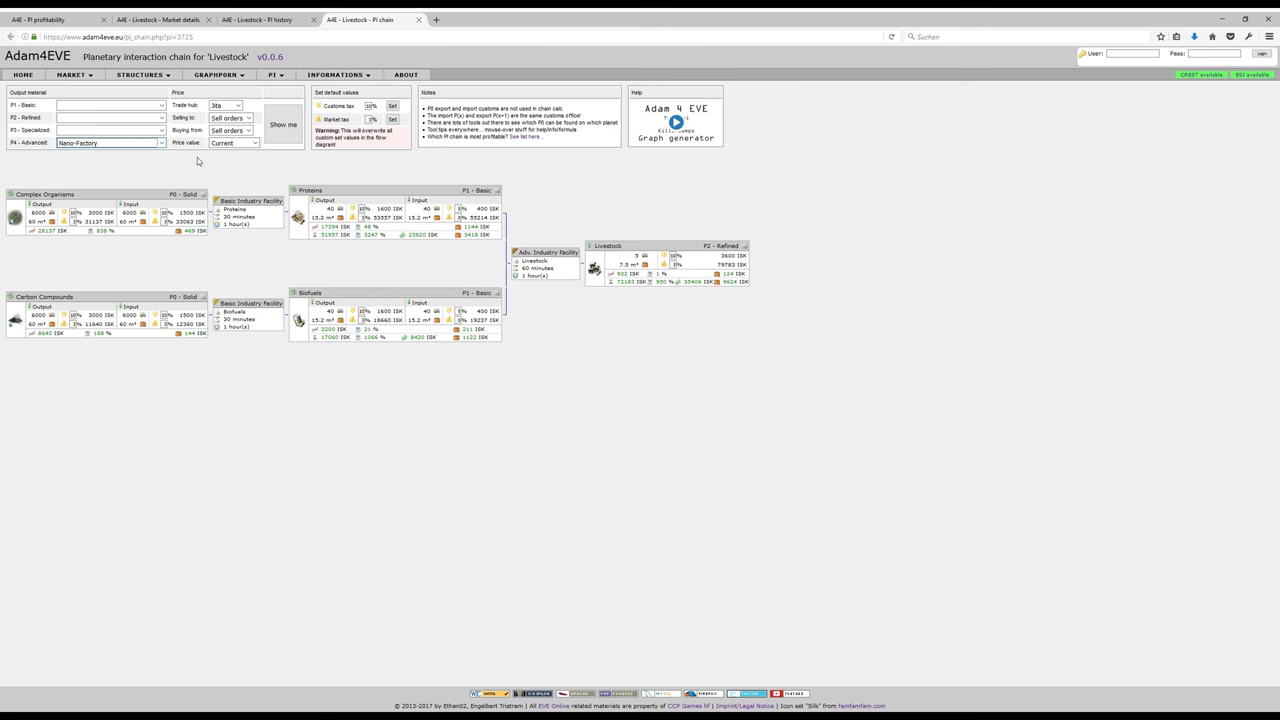
click(284, 126)
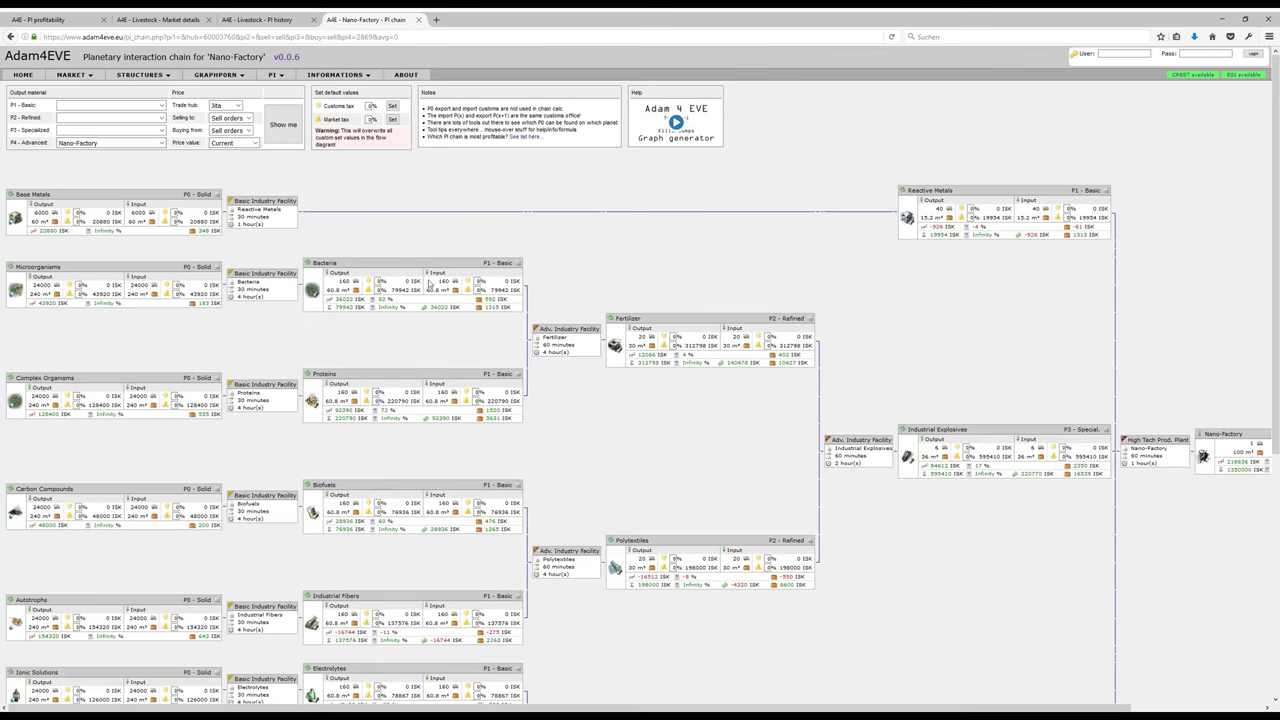
- Examine the whole Nano-Factory chain from the P0 materials to the P4 product at a reduced page zoom
scroll(598, 321, down, 4)
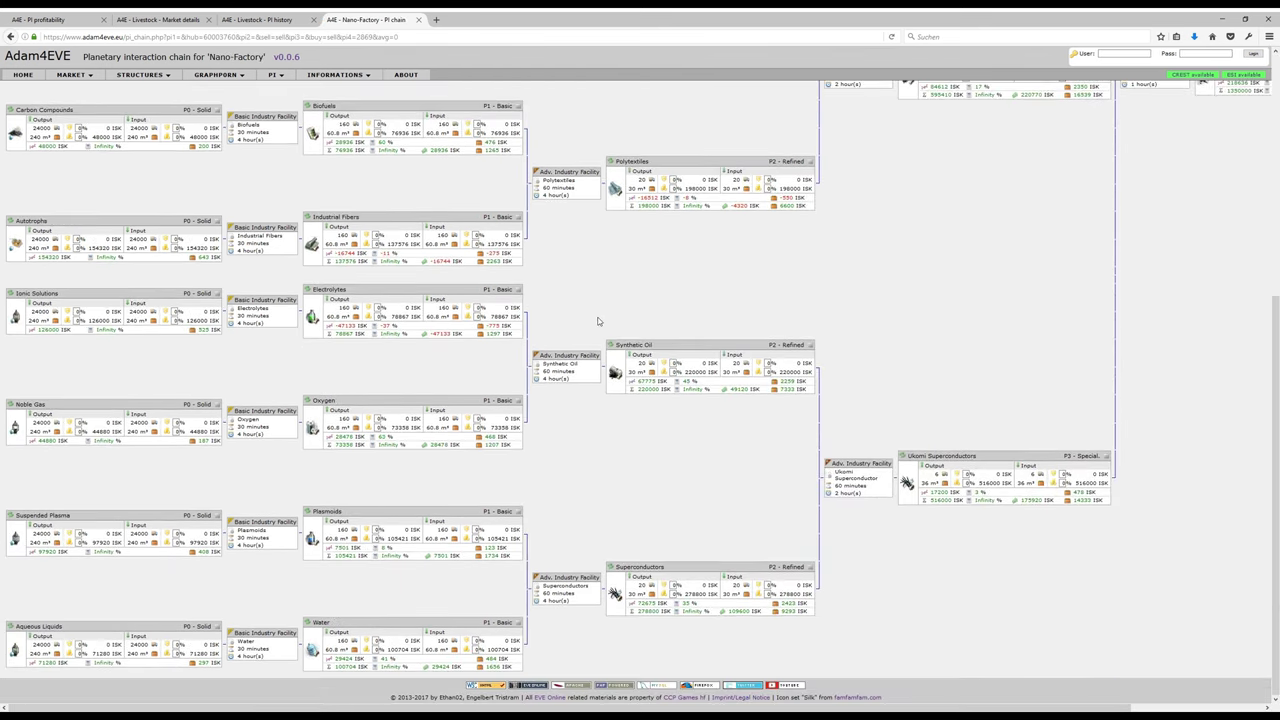
scroll(598, 321, up, 4)
drag(563, 708, 547, 553)
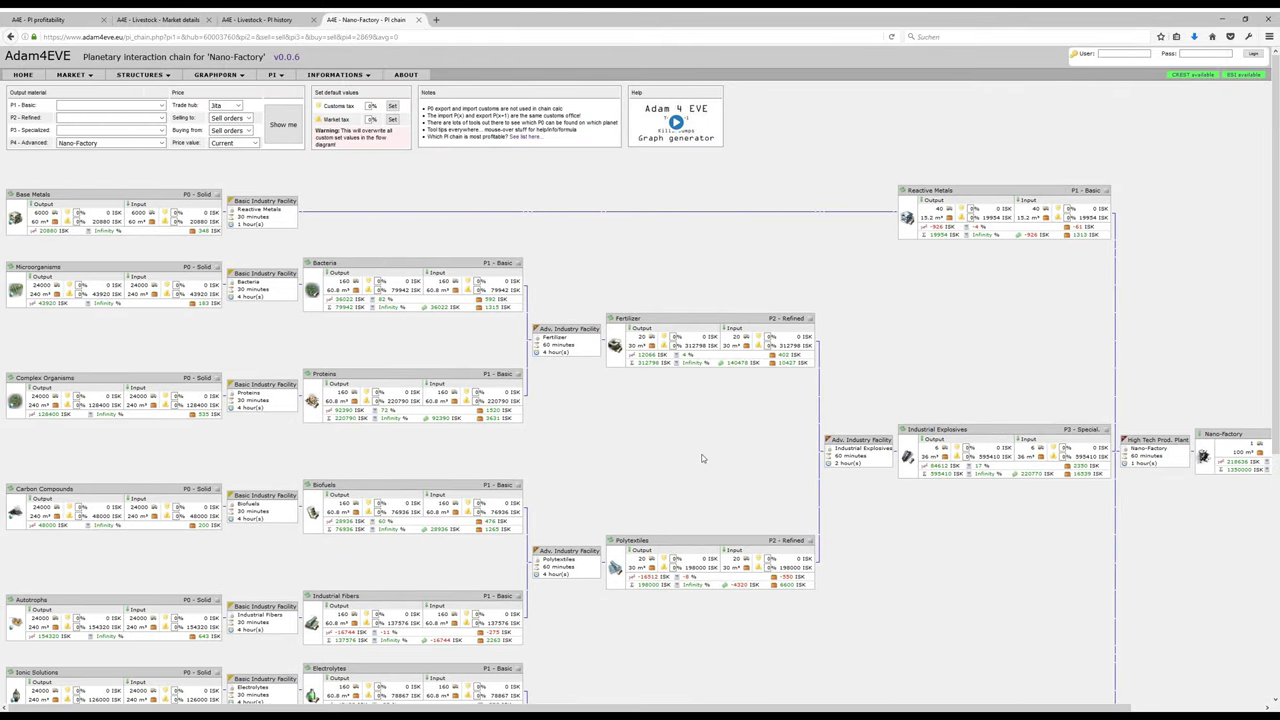
key(ctrl+minus)
key(ctrl+minus)
key(ctrl+minus)
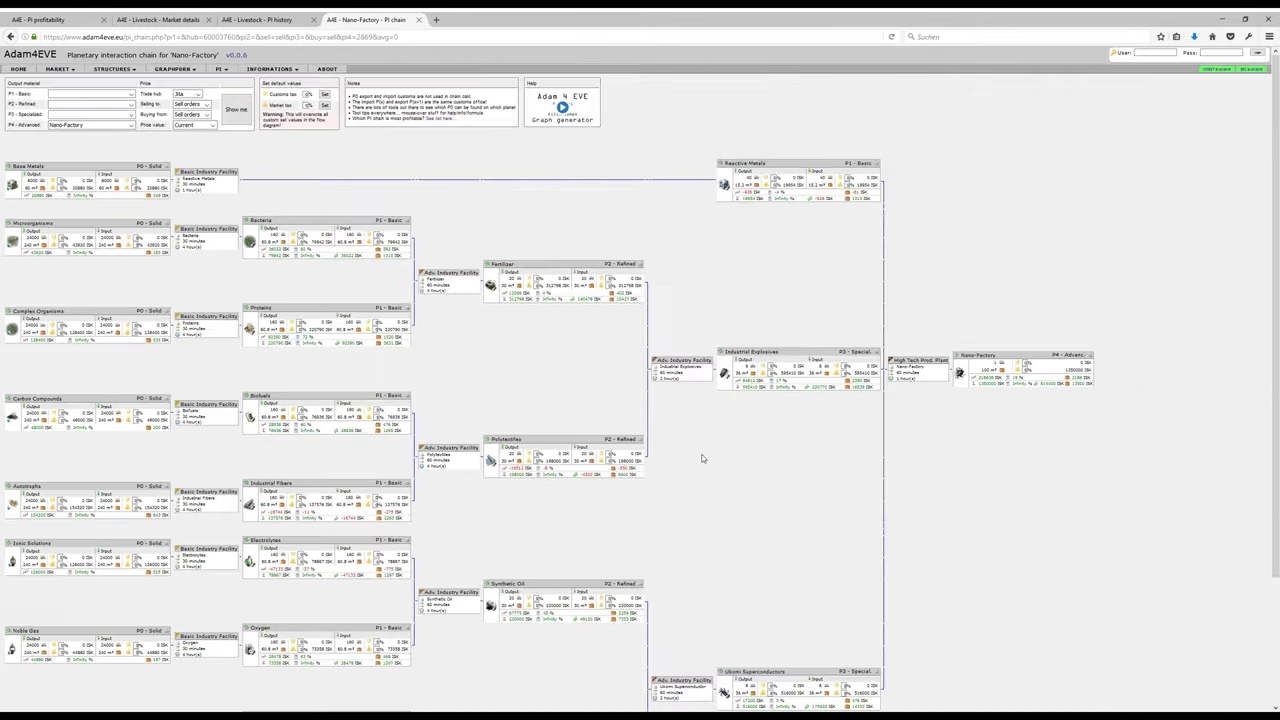
scroll(673, 483, down, 1)
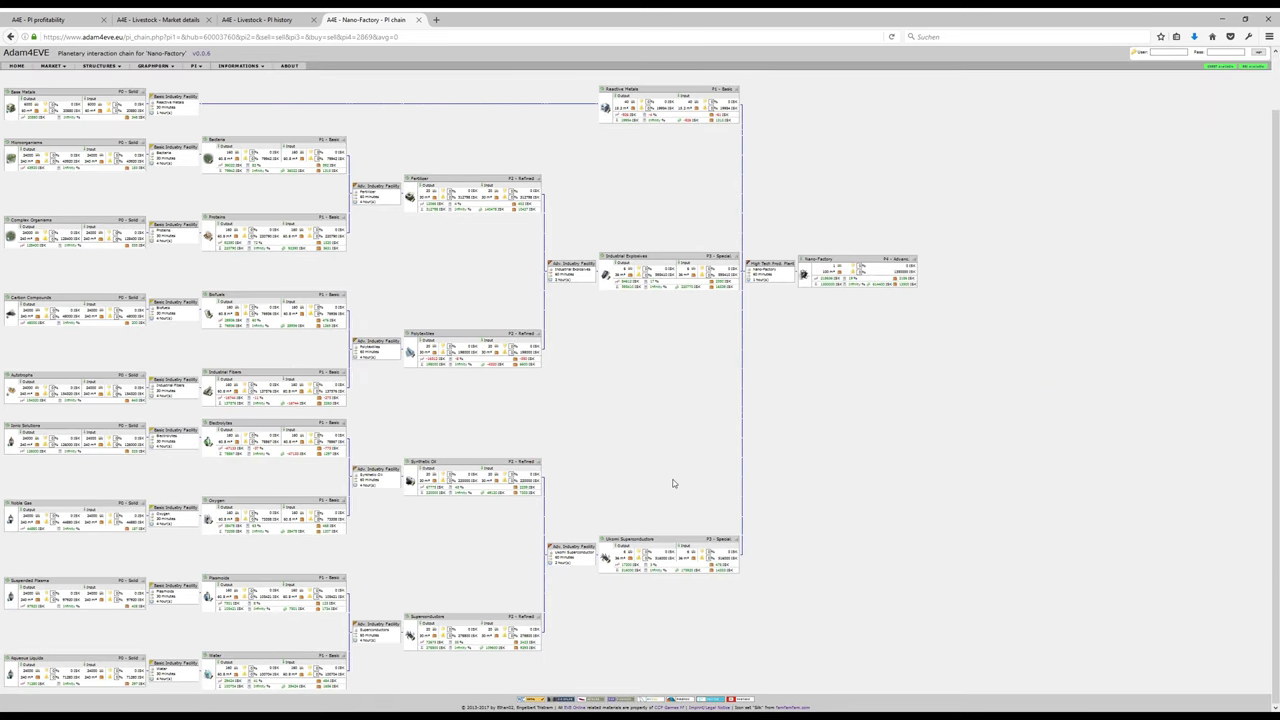
scroll(673, 483, up, 1)
scroll(673, 483, down, 1)
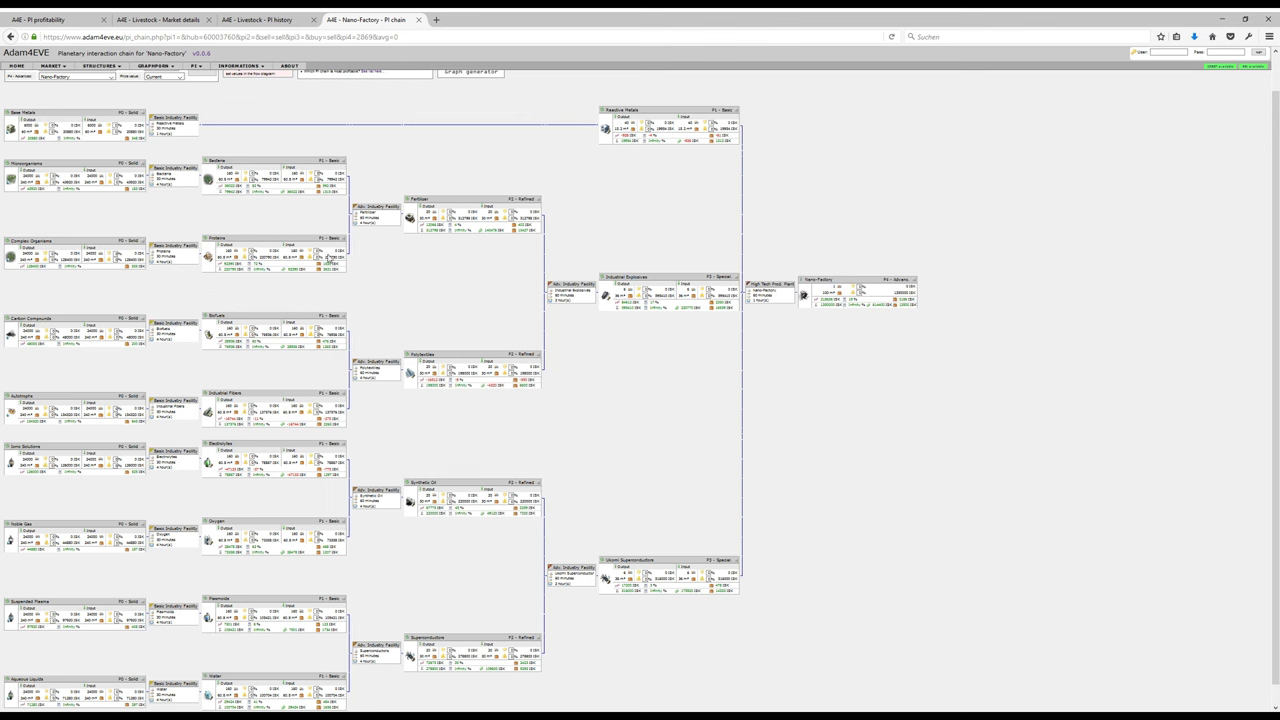
- Apply the default 10% customs tax and 3% market tax to the Nano-Factory chain, and check the final product's profit
scroll(330, 250, up, 1)
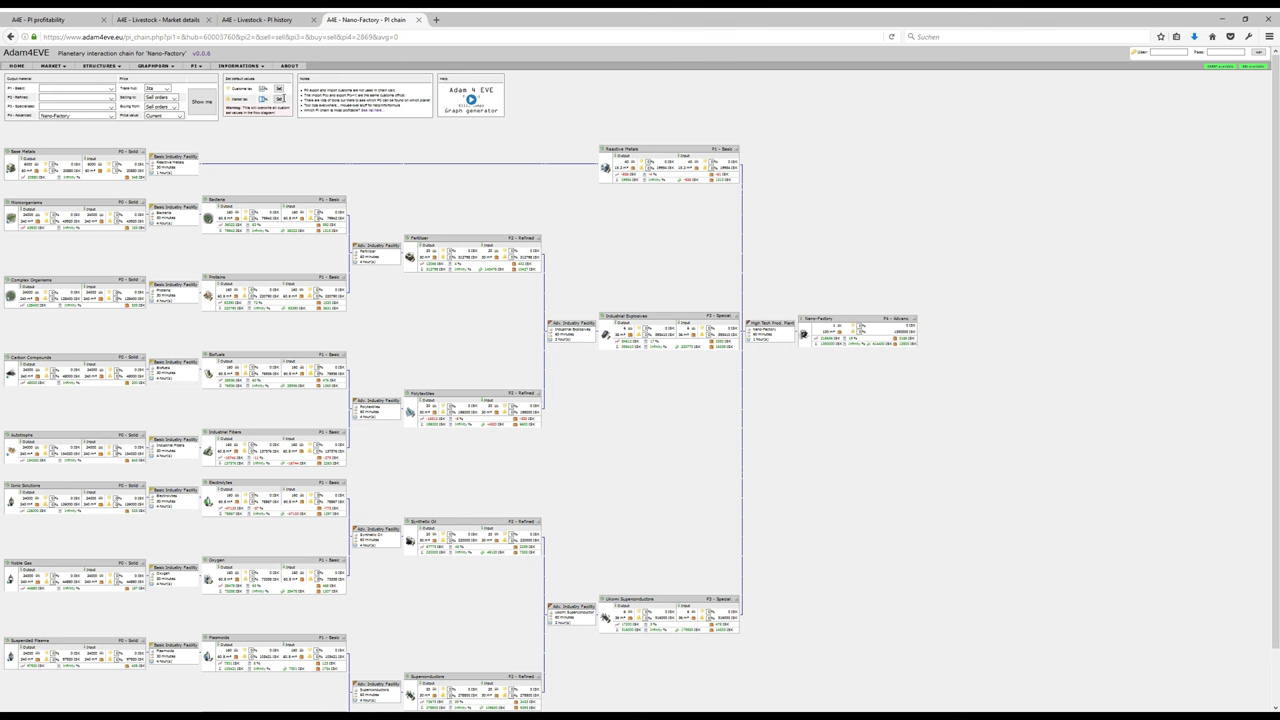
click(279, 99)
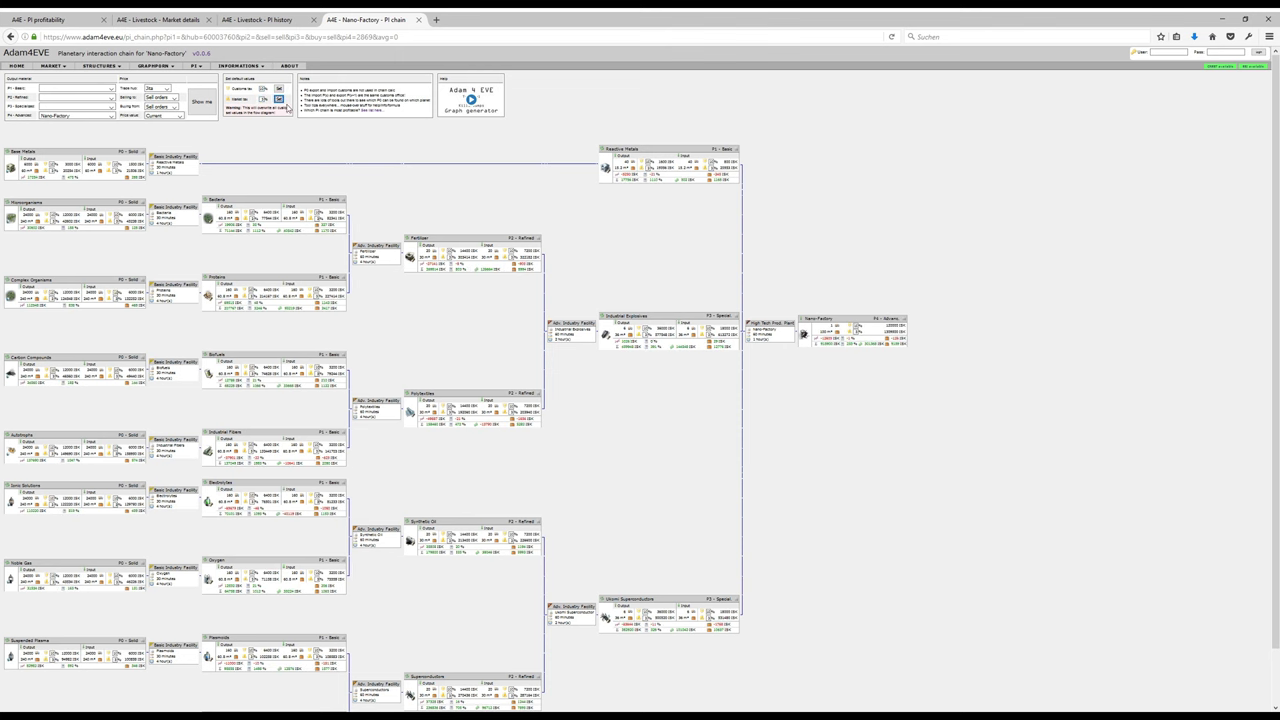
scroll(455, 231, down, 1)
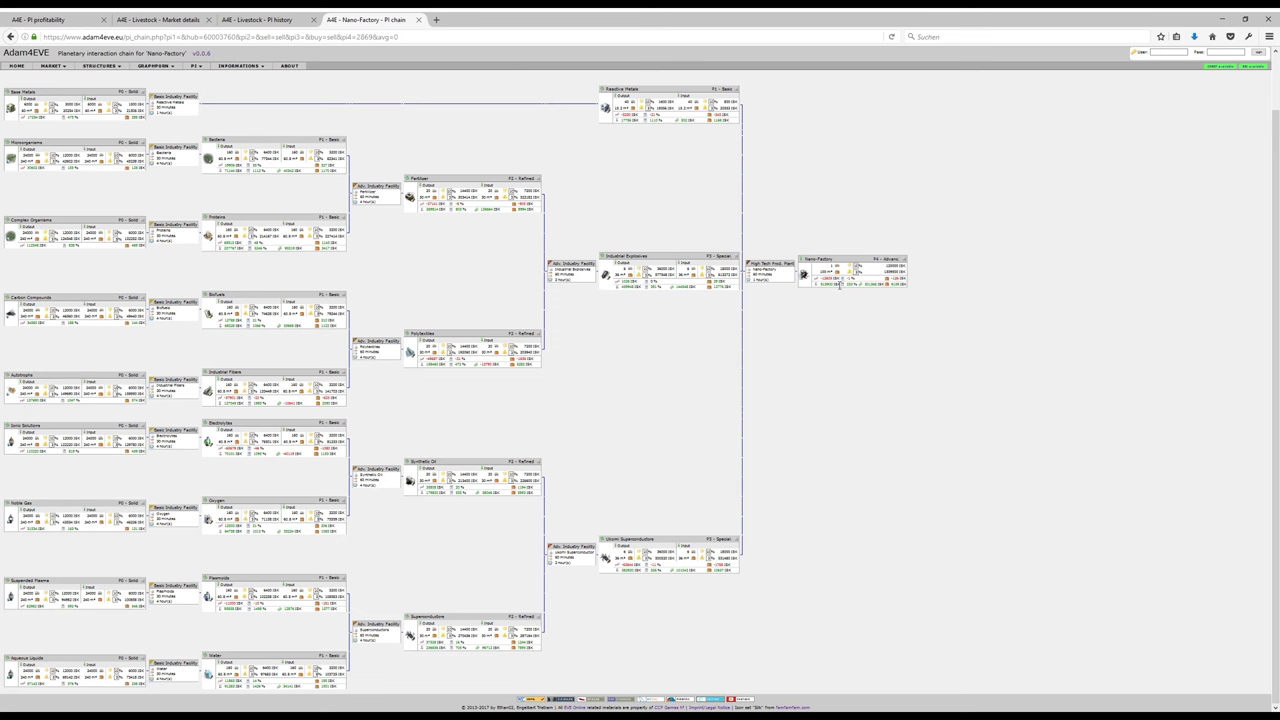
double_click(823, 284)
scroll(505, 559, up, 1)
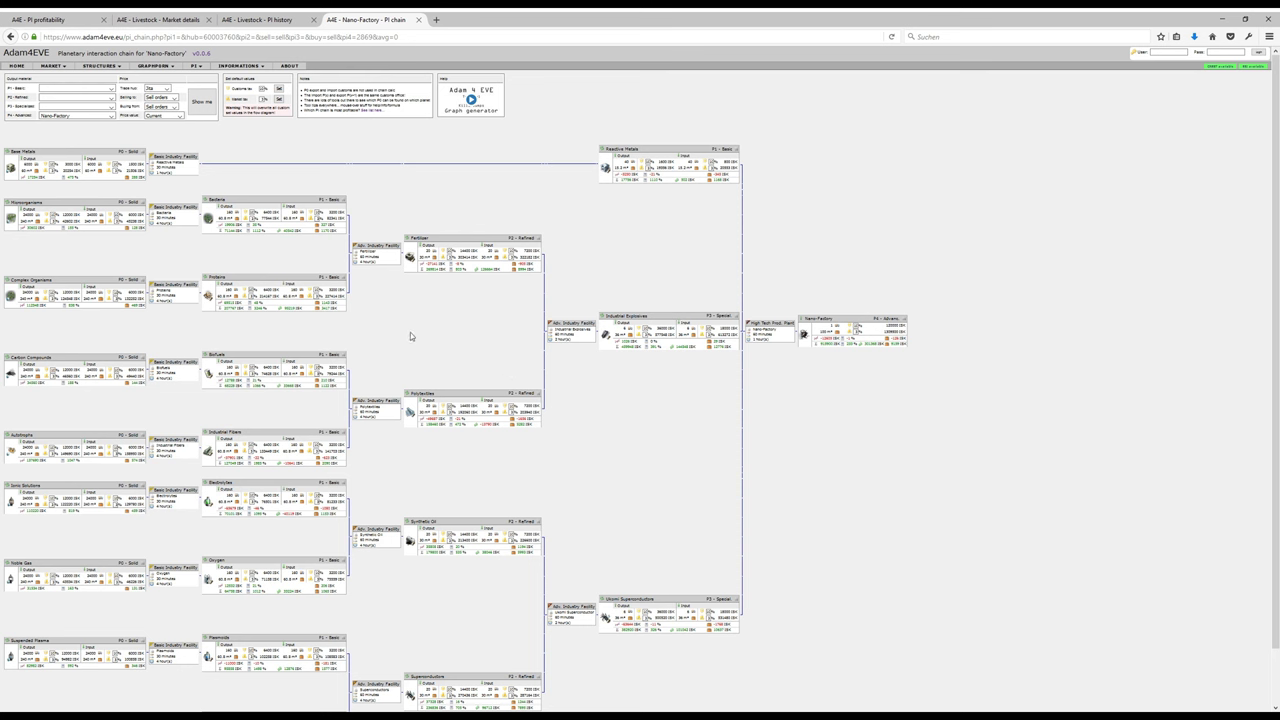
- Restore the normal page zoom and look over the taxed material blocks of the Nano-Factory chain
key(ctrl+plus)
key(ctrl+plus)
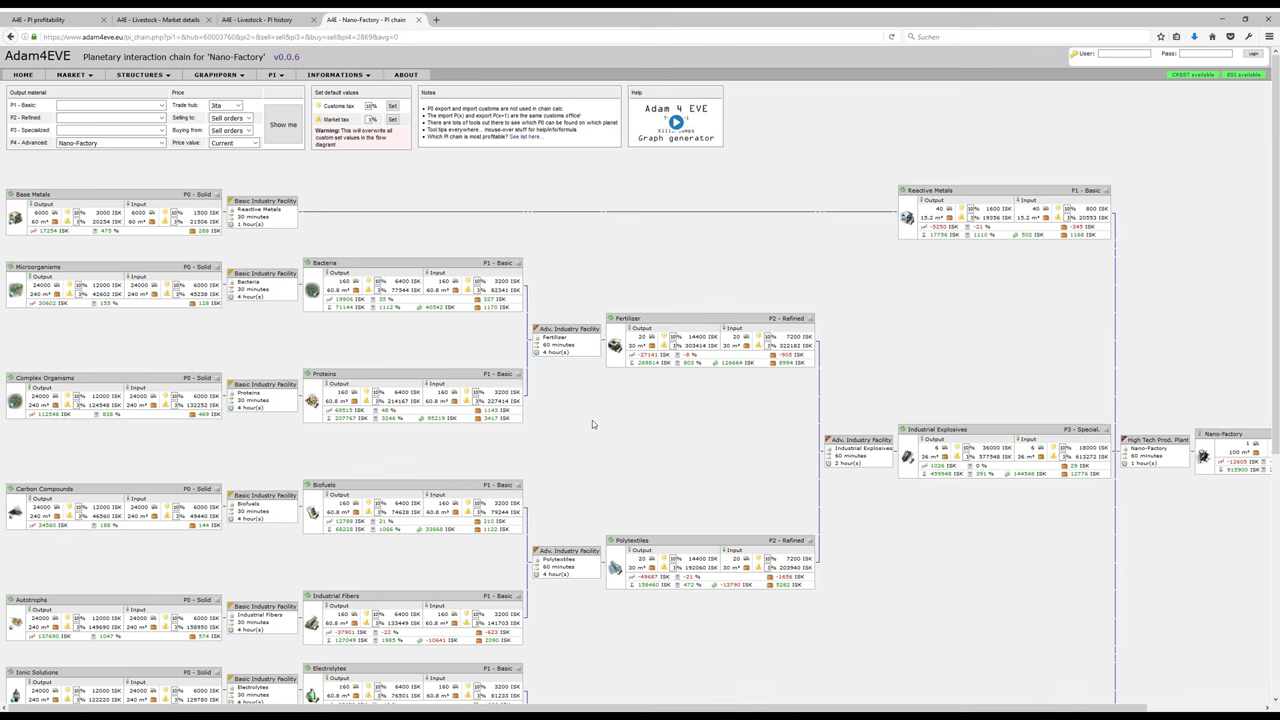
scroll(592, 424, down, 3)
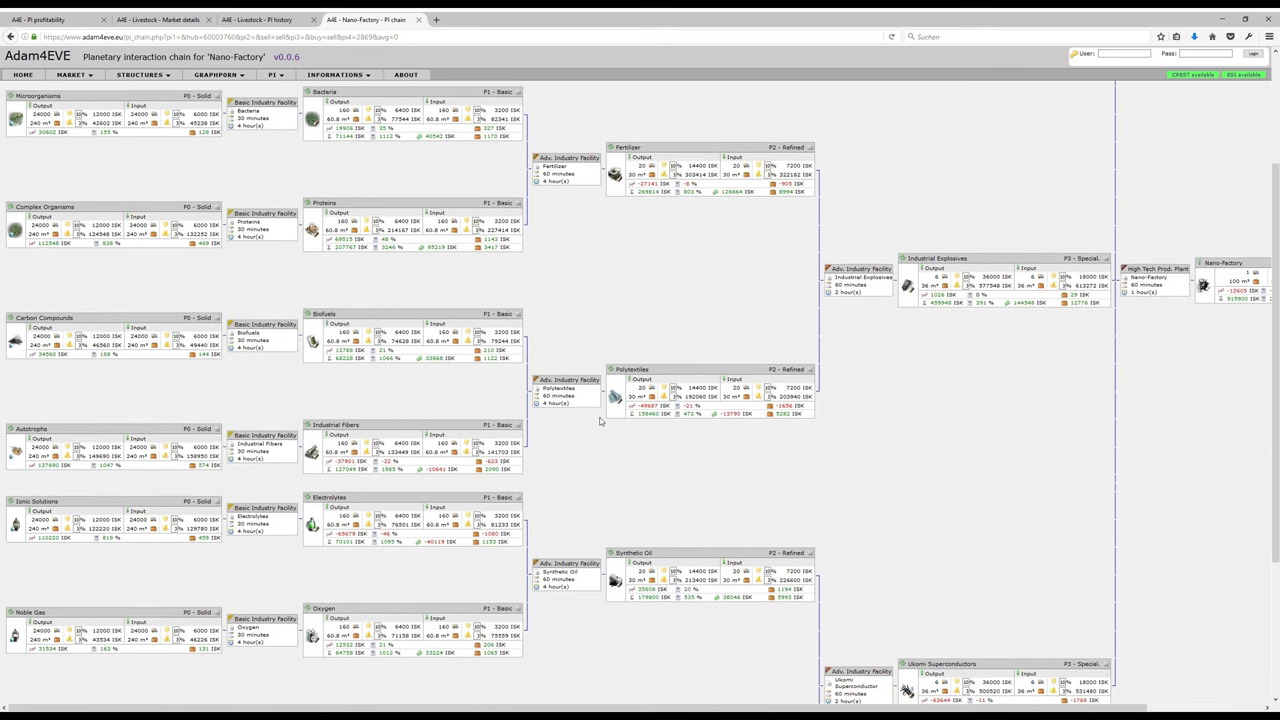
scroll(600, 421, up, 3)
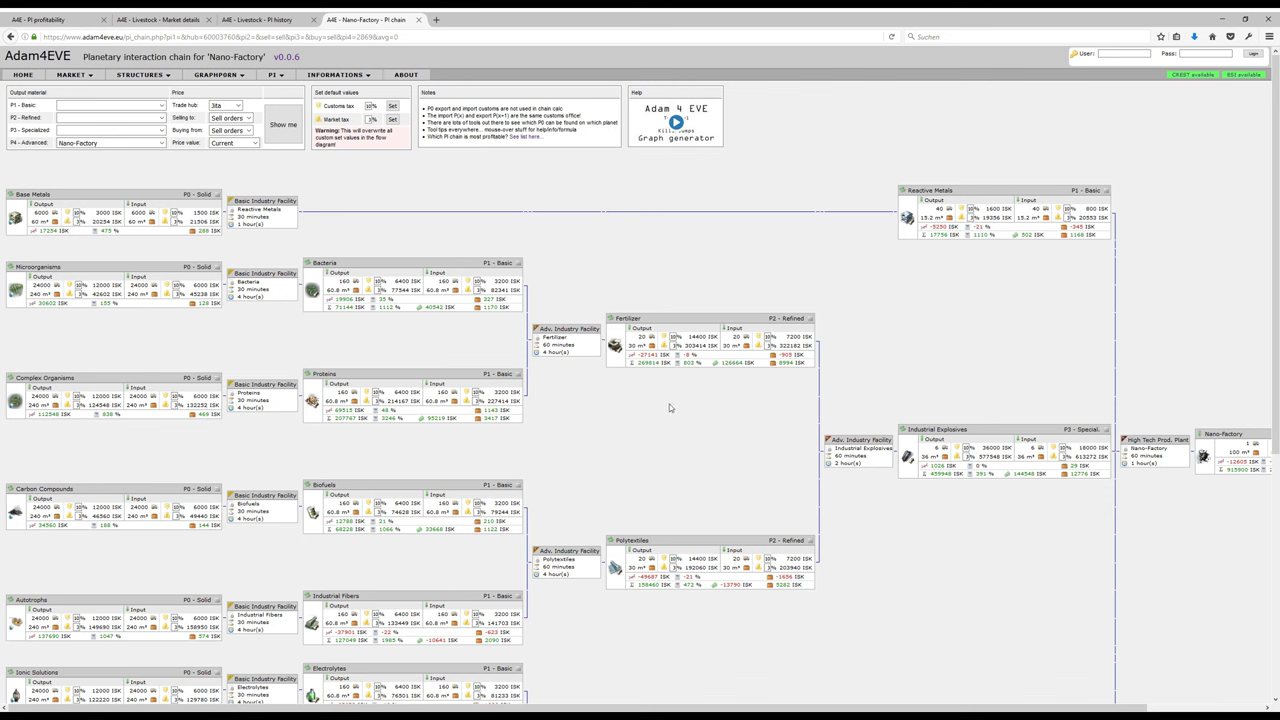
scroll(669, 407, down, 1)
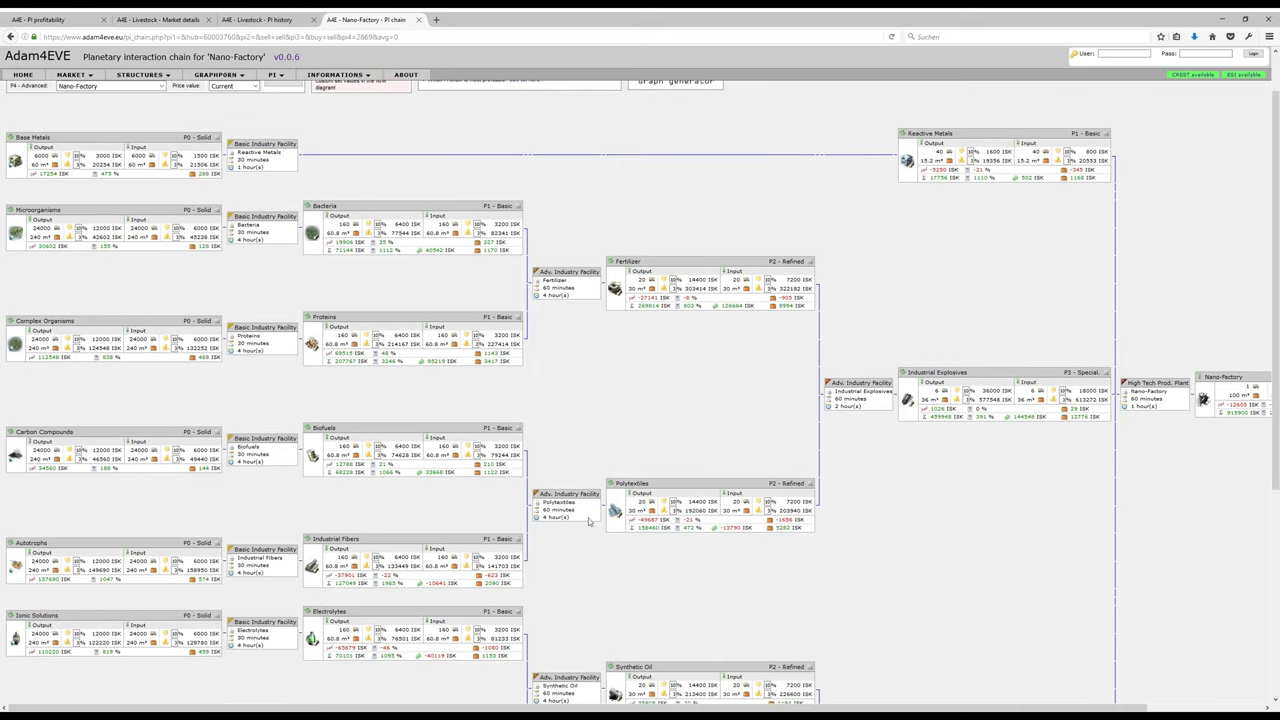
scroll(740, 565, up, 1)
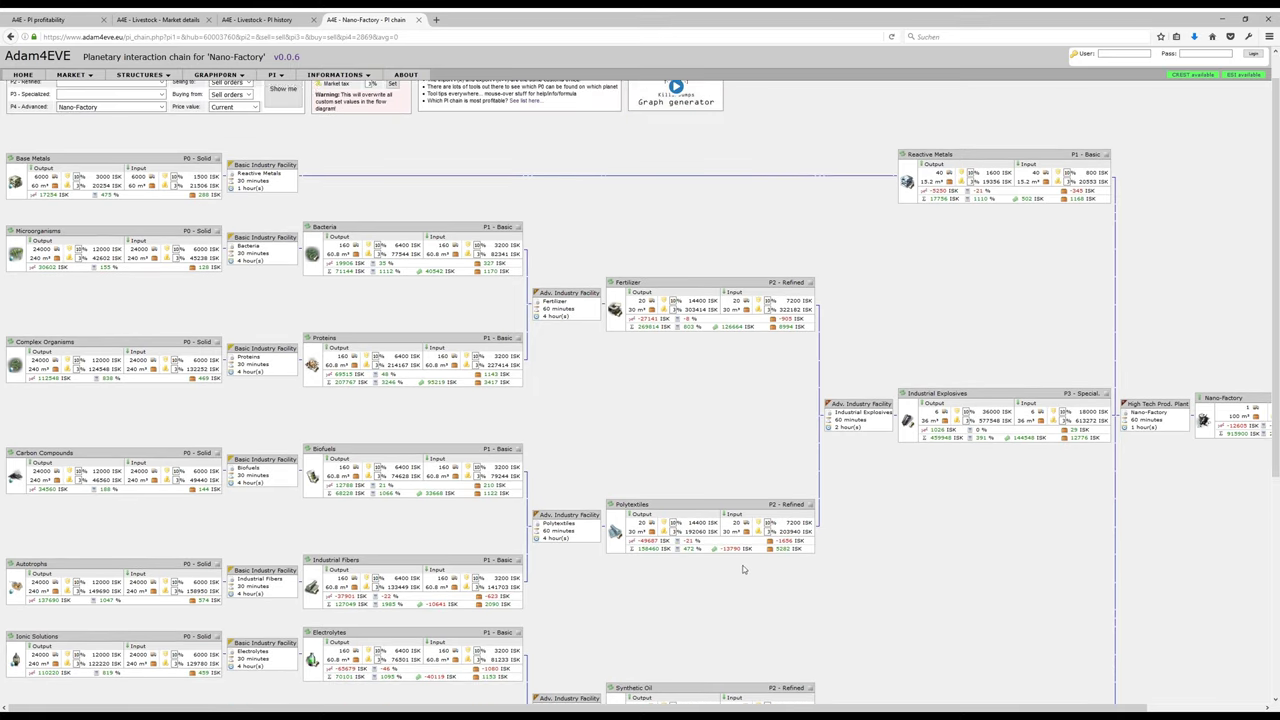